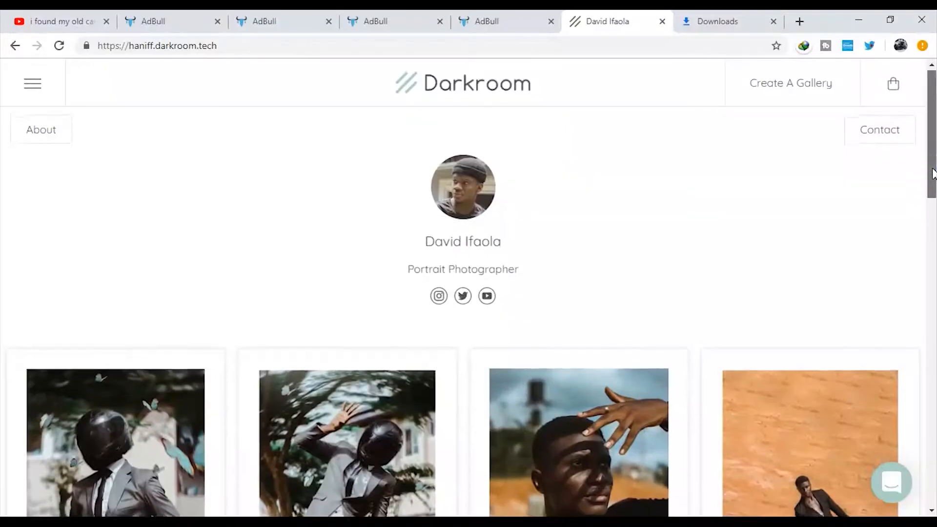
- Browse the portrait gallery on the photographer's Darkroom portfolio page
scroll(469, 293, down, 3)
scroll(468, 293, down, 4)
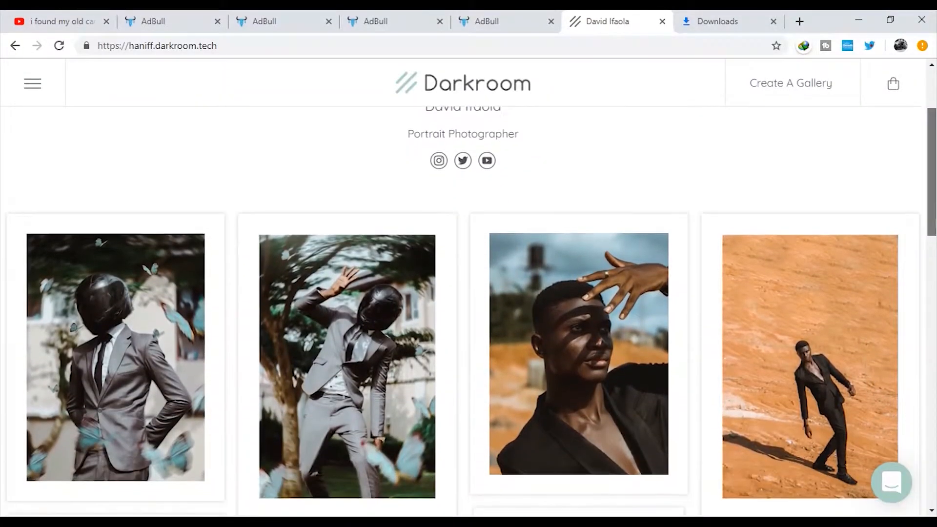
scroll(469, 311, down, 3)
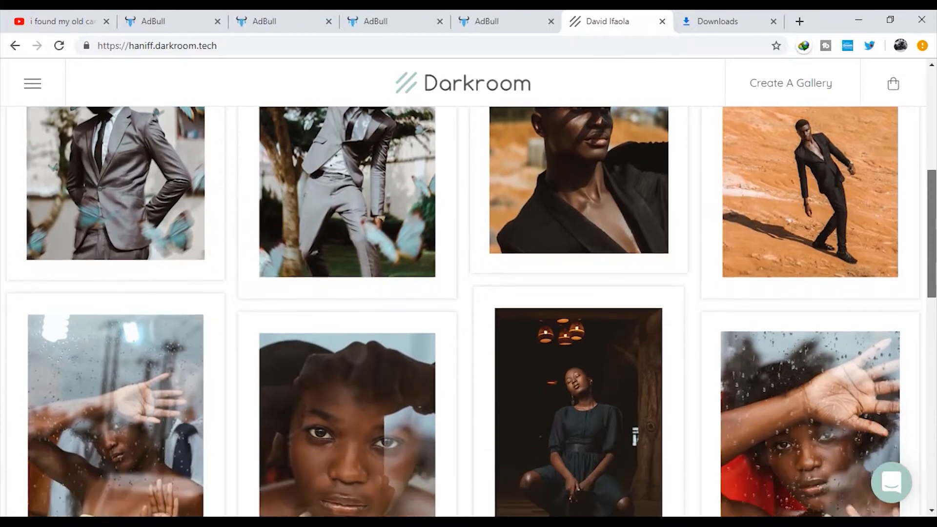
scroll(469, 311, down, 6)
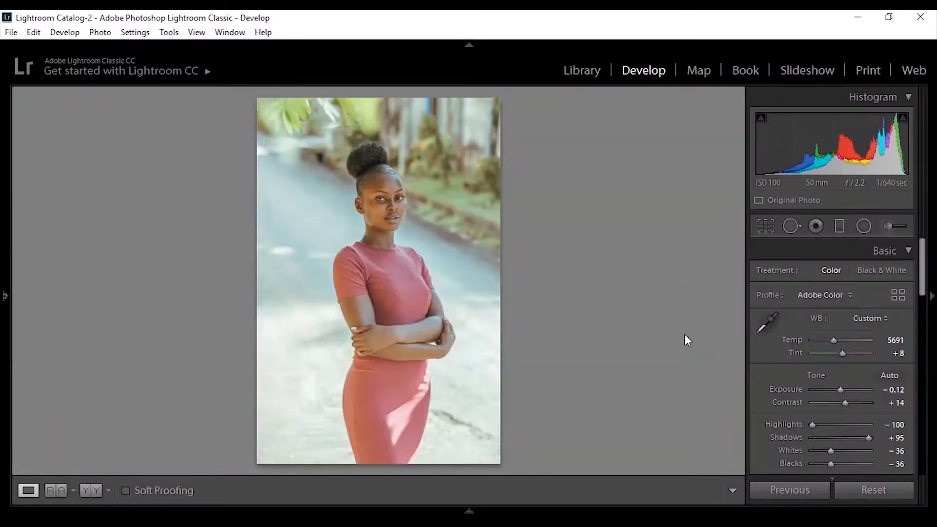
- Set the photo's Shadows to +88 in the Basic adjustments and review the Presence values
mouse_move(869, 437)
mouse_down()
mouse_move(857, 438)
mouse_move(867, 438)
mouse_up()
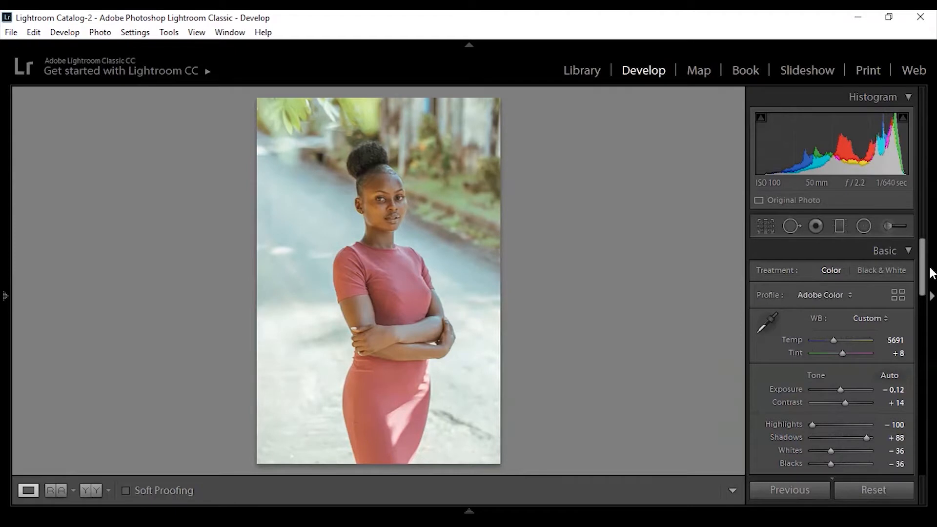
drag(925, 270, 929, 313)
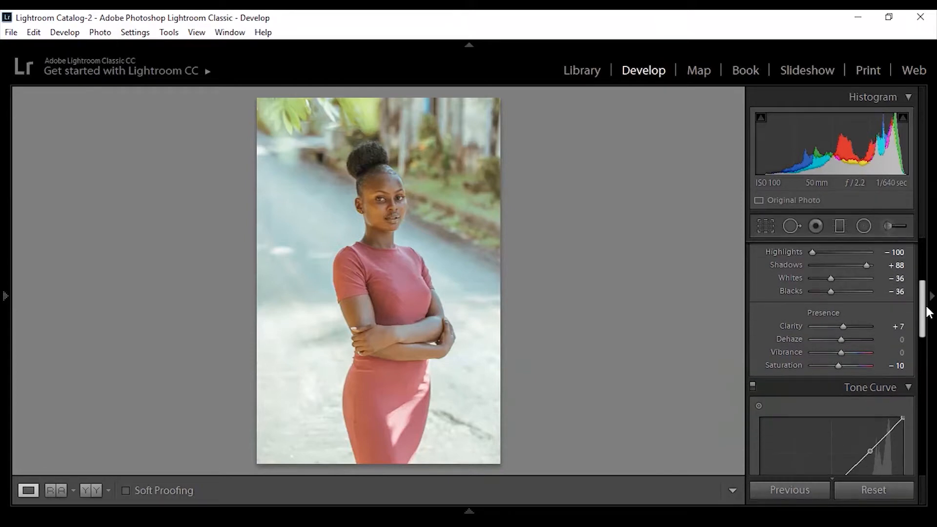
- Examine the photo's point tone curves for the RGB, Red and Blue channels
drag(929, 313, 933, 351)
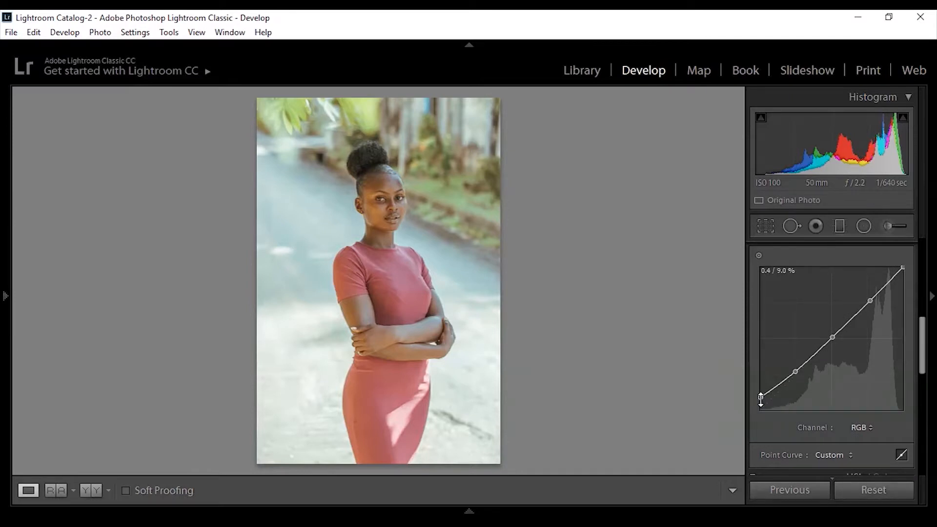
click(861, 428)
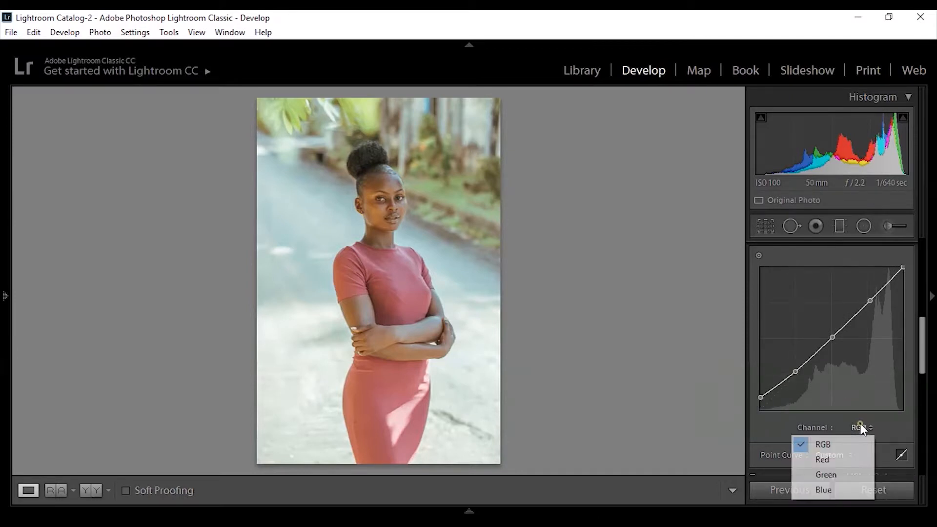
click(839, 459)
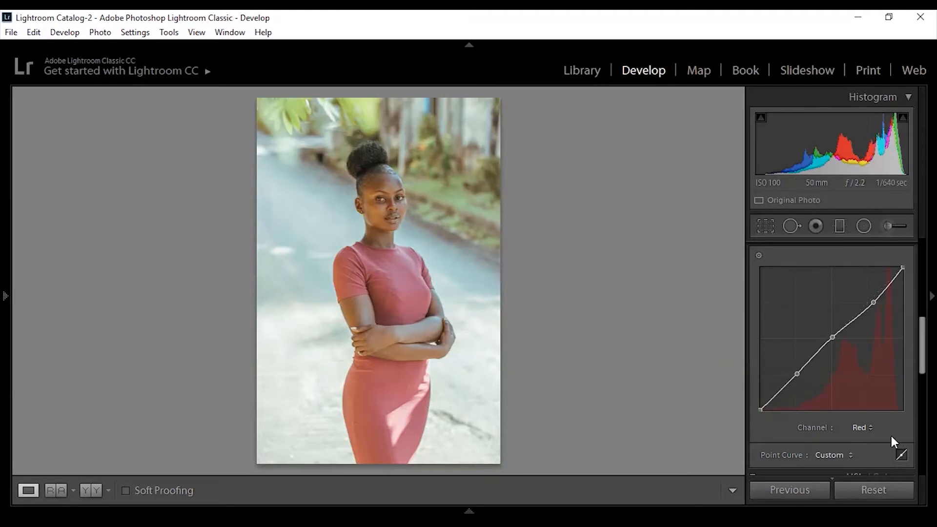
click(859, 427)
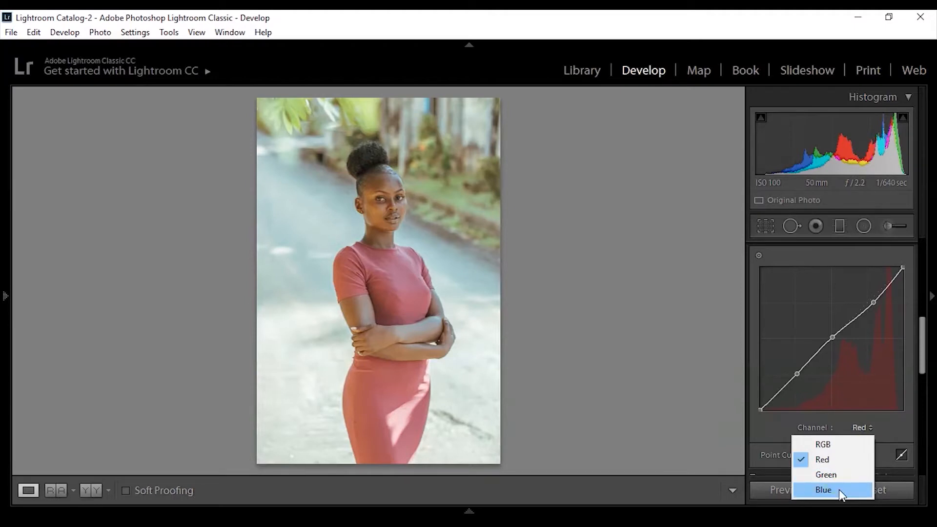
click(840, 490)
- Examine the HSL Hue and Saturation values and the Split Toning settings for highlights and shadows
drag(923, 356, 931, 418)
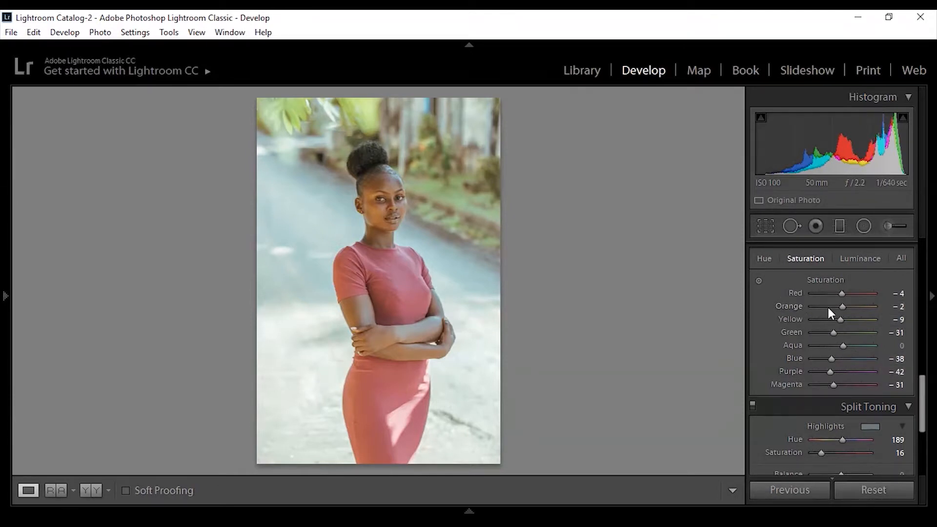
mouse_move(928, 413)
mouse_down()
mouse_move(929, 426)
mouse_move(928, 414)
mouse_up()
click(764, 260)
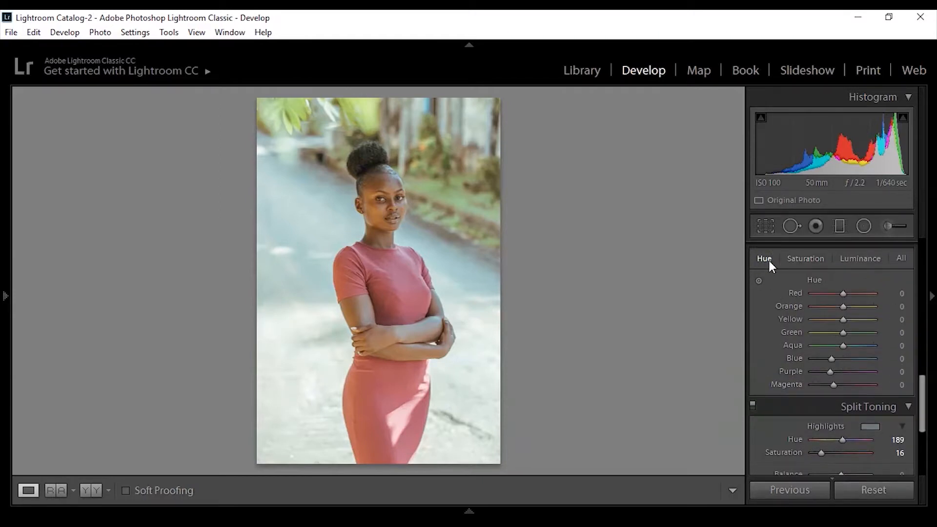
click(810, 259)
drag(924, 399, 932, 430)
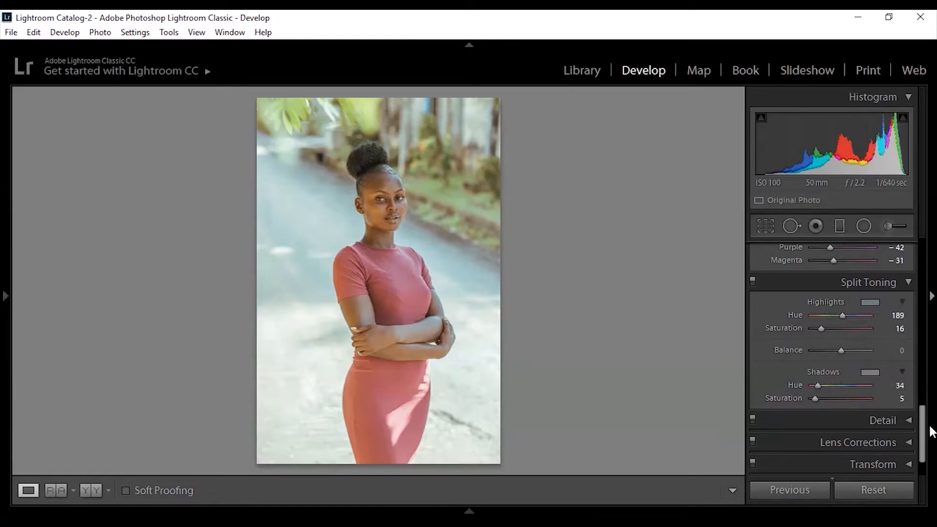
- Return to the Basic adjustments and compare the portrait before and after the edit
drag(924, 426, 921, 251)
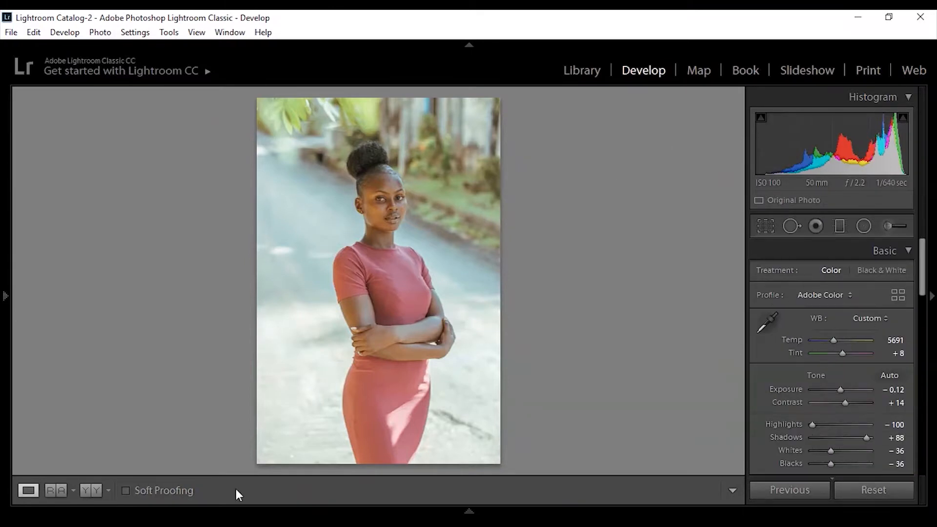
click(91, 490)
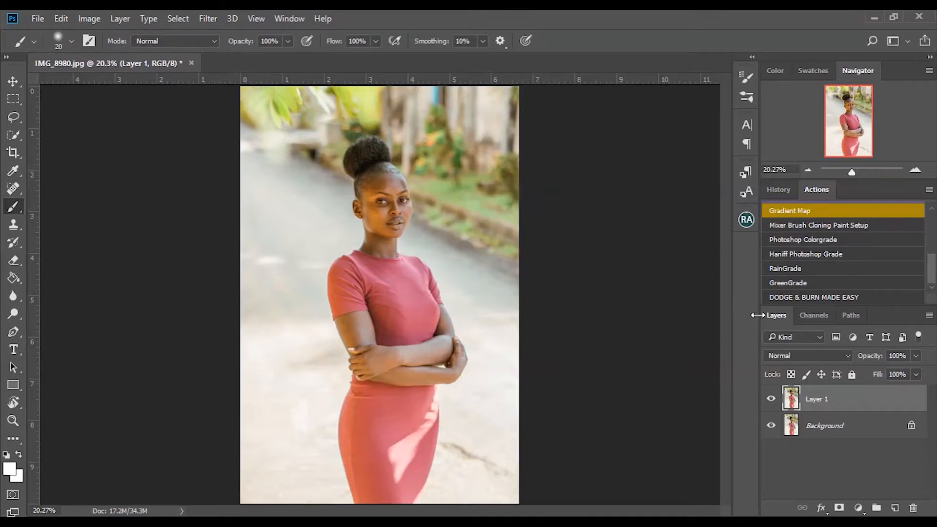
click(810, 238)
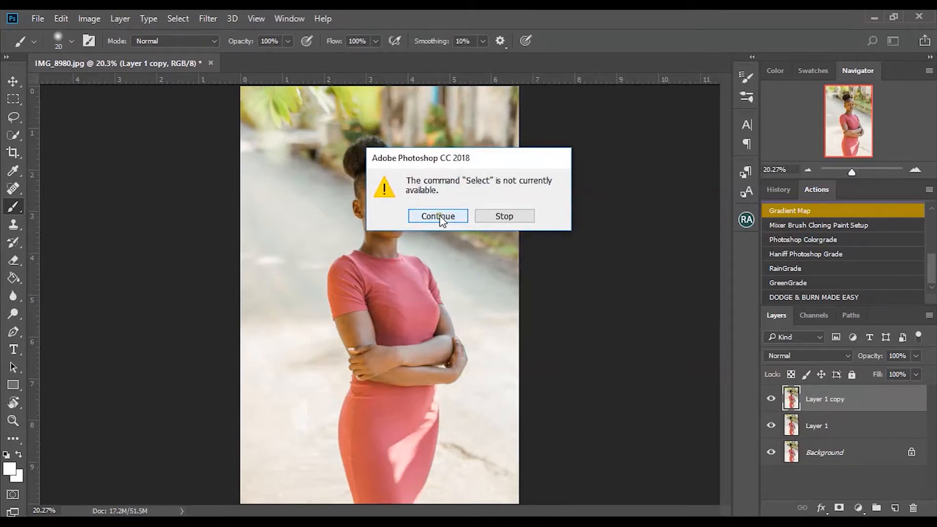
click(445, 219)
click(450, 218)
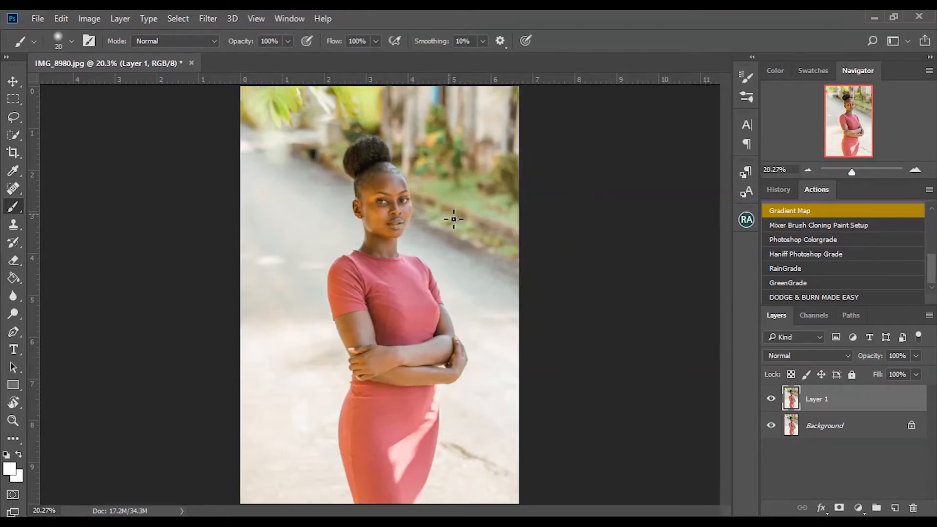
- Run the Haniff Photoshop Grade action and group its Hue/Saturation, Black & White and Selective Color layers
click(815, 253)
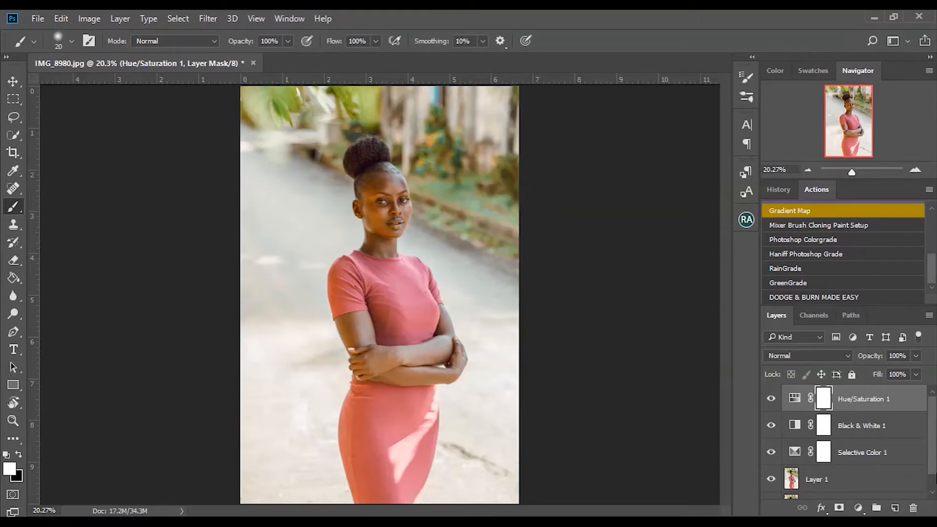
shift+click(877, 424)
shift+click(874, 459)
drag(861, 397, 875, 508)
- Switch the colour grade group's visibility off and on to compare the photo before and after
click(774, 396)
click(775, 397)
click(773, 395)
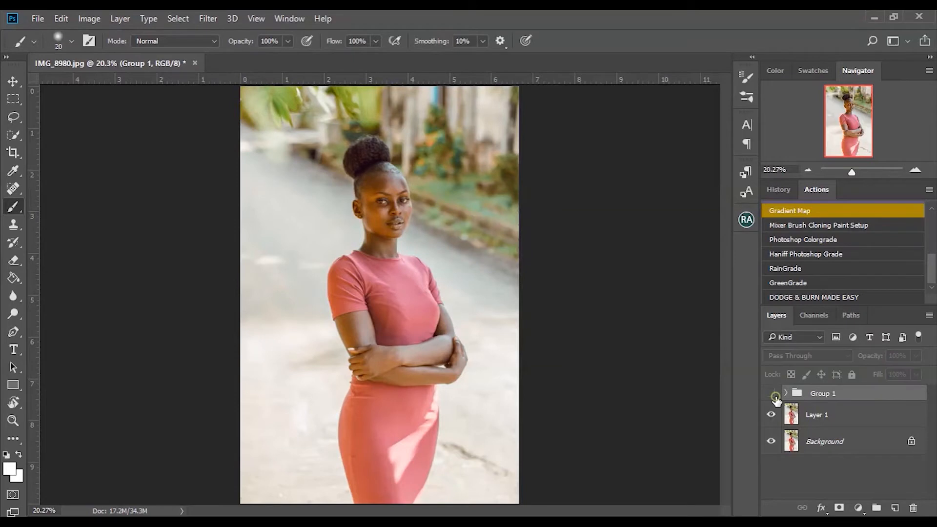
click(774, 395)
- Inspect the Selective Color and Black & White adjustment layers inside the grade group, leaving the group collapsed
click(785, 395)
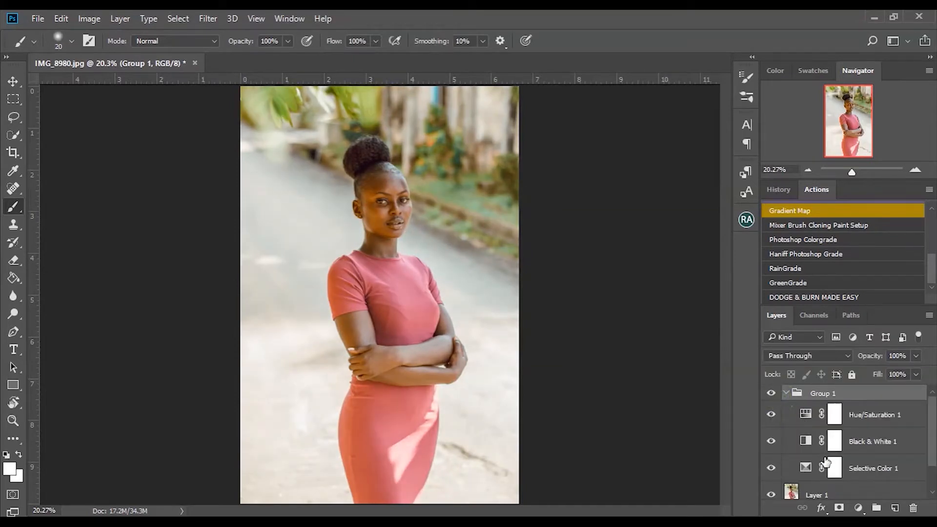
double_click(804, 468)
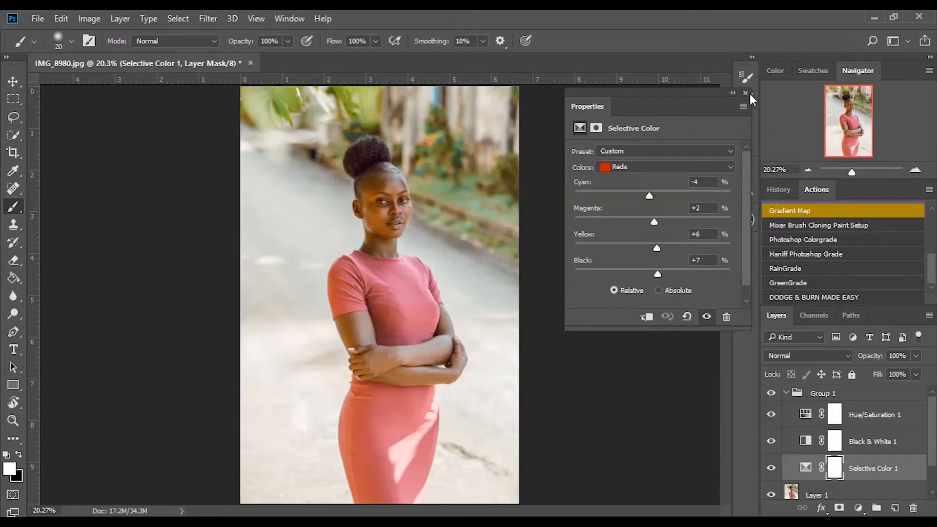
click(746, 93)
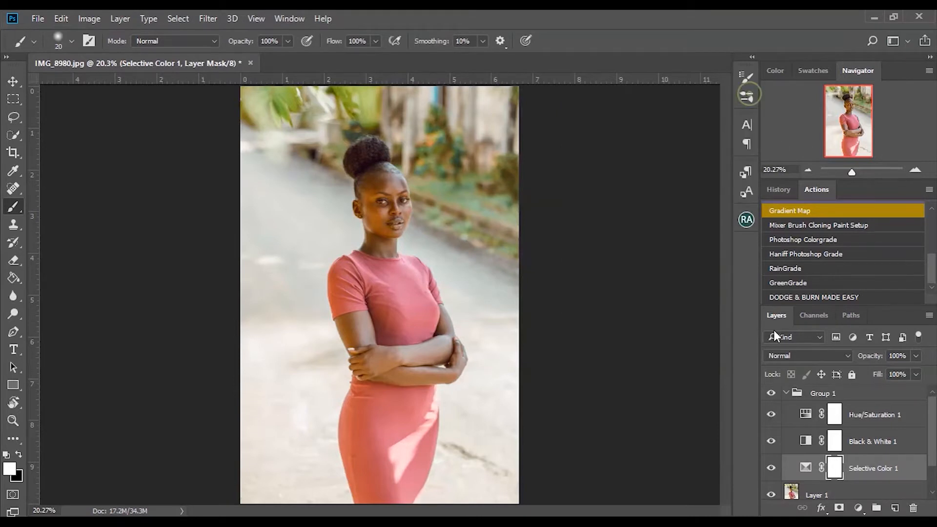
double_click(807, 439)
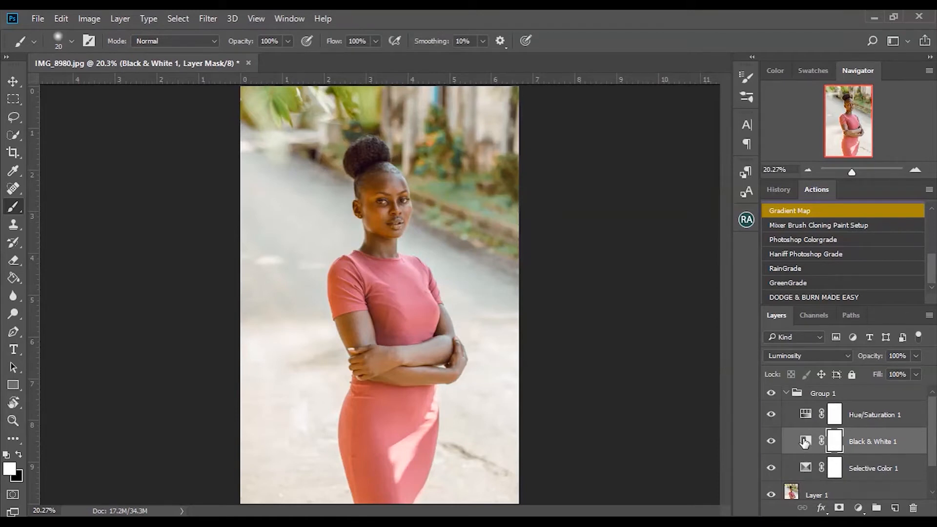
click(786, 394)
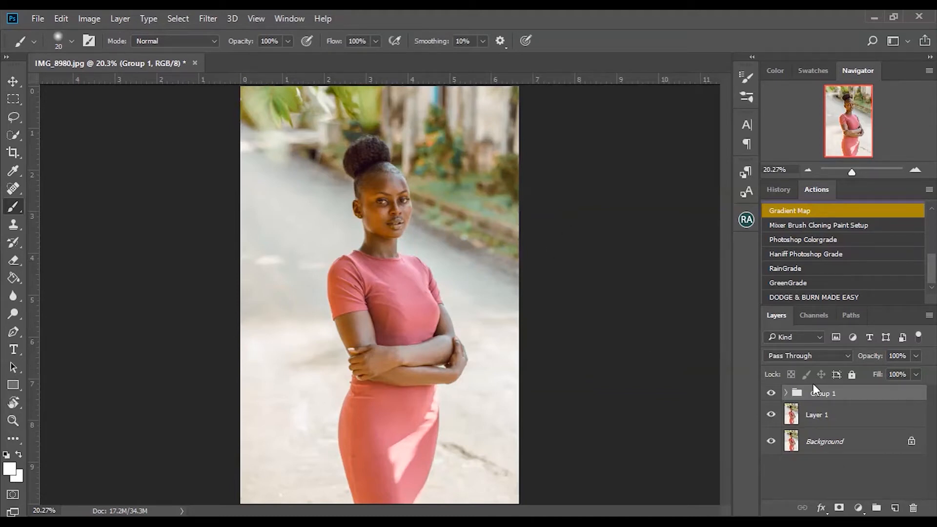
- Select the whole woman on Layer 1 with the Quick Selection tool, from her hair down to the dress
click(829, 414)
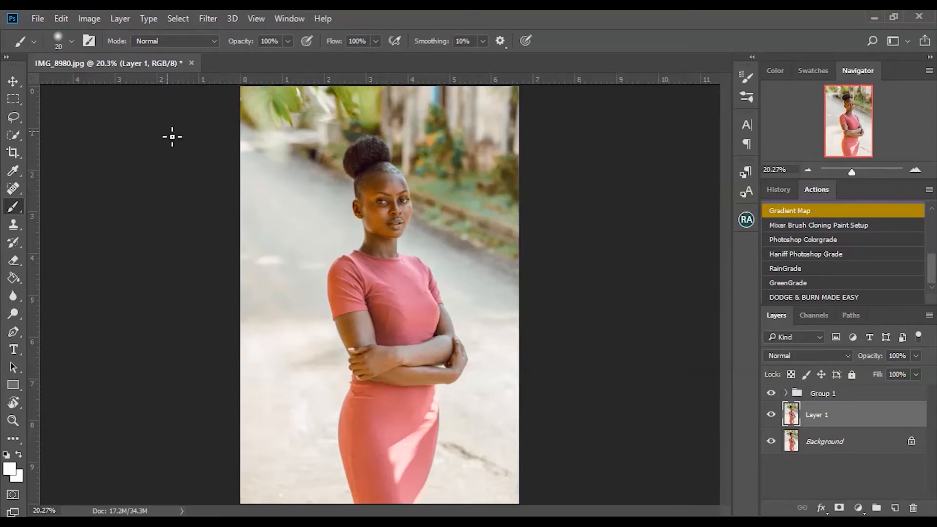
click(13, 136)
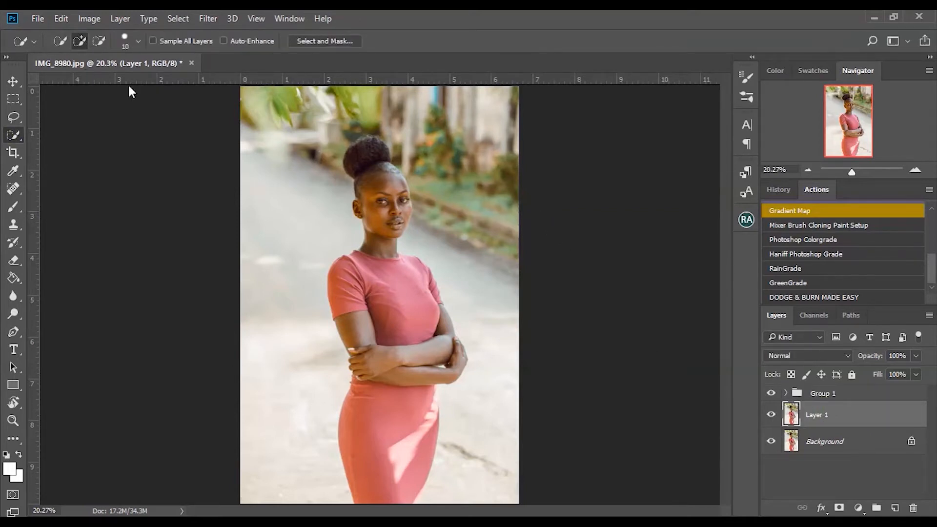
mouse_move(365, 145)
mouse_down()
mouse_move(403, 245)
mouse_move(408, 212)
mouse_move(394, 256)
mouse_move(429, 287)
mouse_move(460, 368)
mouse_move(466, 352)
mouse_move(462, 377)
mouse_move(416, 377)
mouse_up()
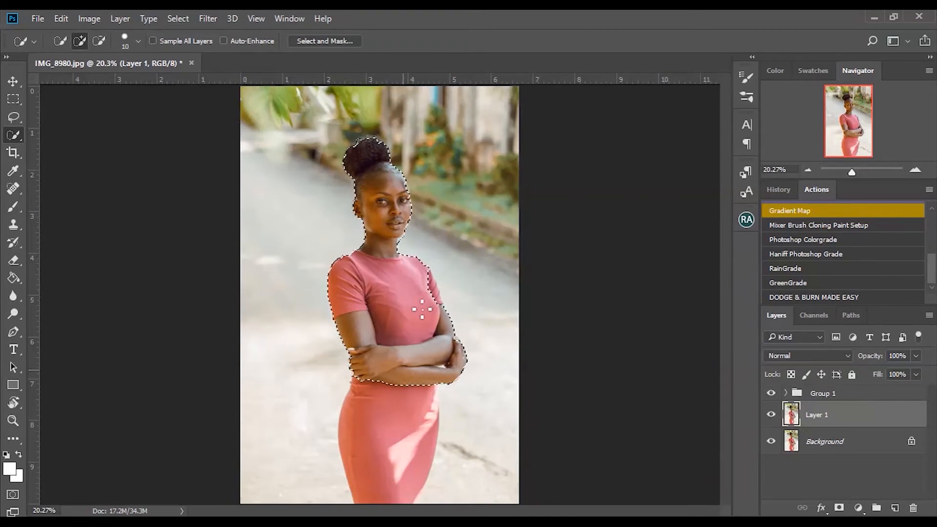
mouse_move(434, 284)
mouse_down()
mouse_move(443, 334)
mouse_move(378, 403)
mouse_move(385, 472)
mouse_move(403, 449)
mouse_up()
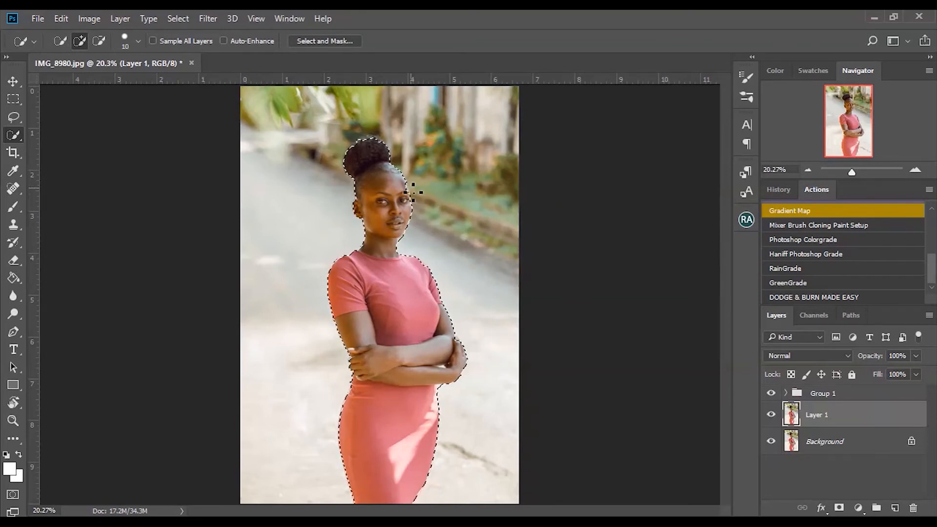
- Invert the selection to the background and add a Channel Mixer adjustment layer masked to it
right_click(449, 160)
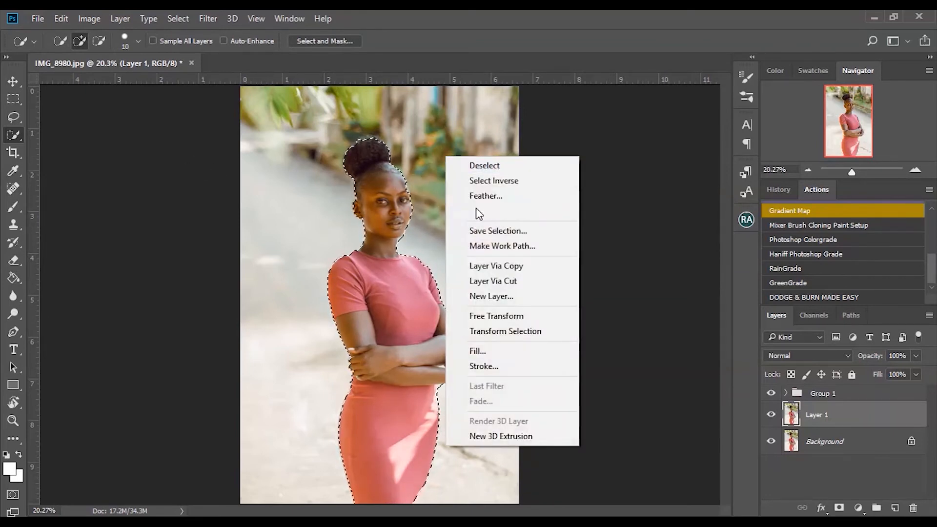
click(481, 180)
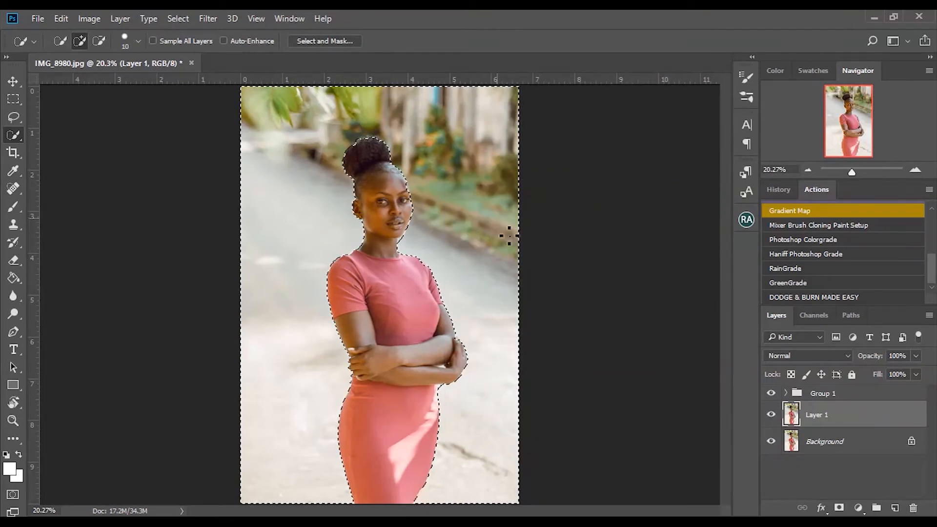
click(859, 508)
click(871, 400)
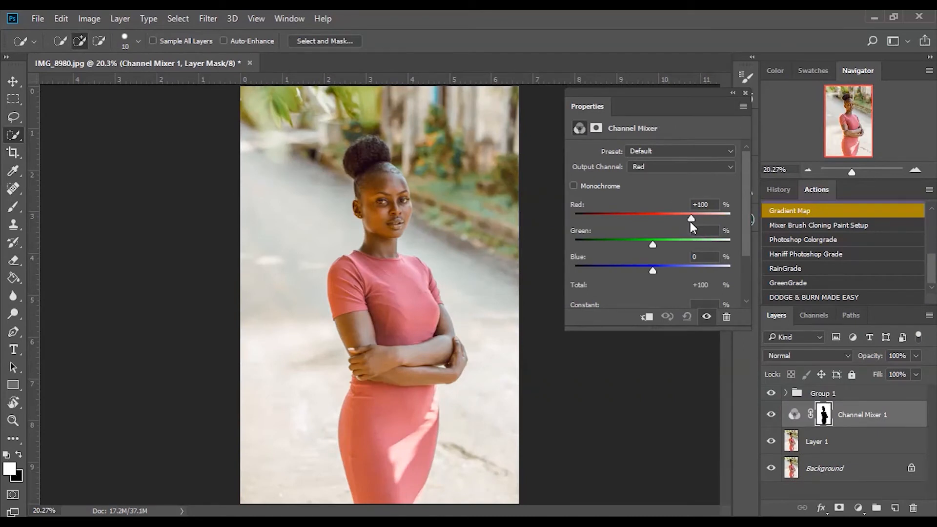
- Set the Channel Mixer's Red output to Red +85, Green -3 and Blue -10, and reduce the layer's opacity to 47%
drag(690, 216, 687, 216)
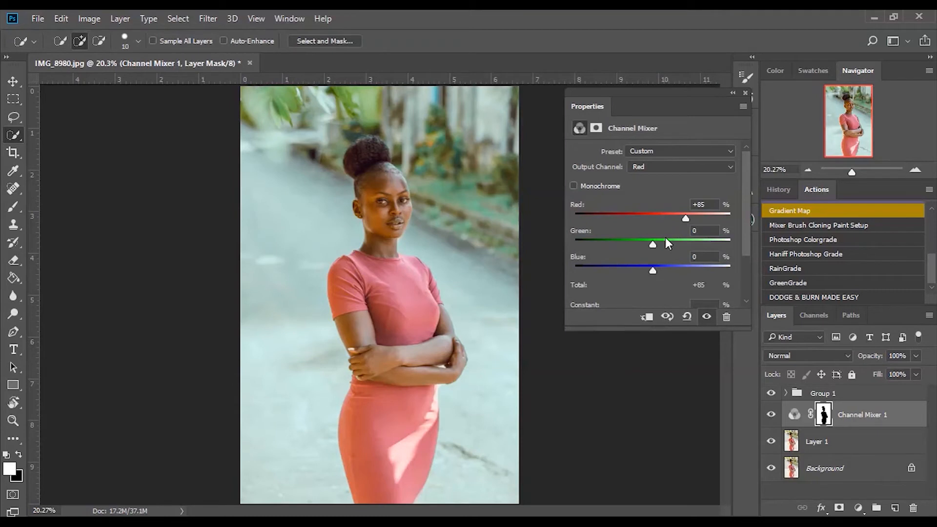
drag(649, 244, 648, 268)
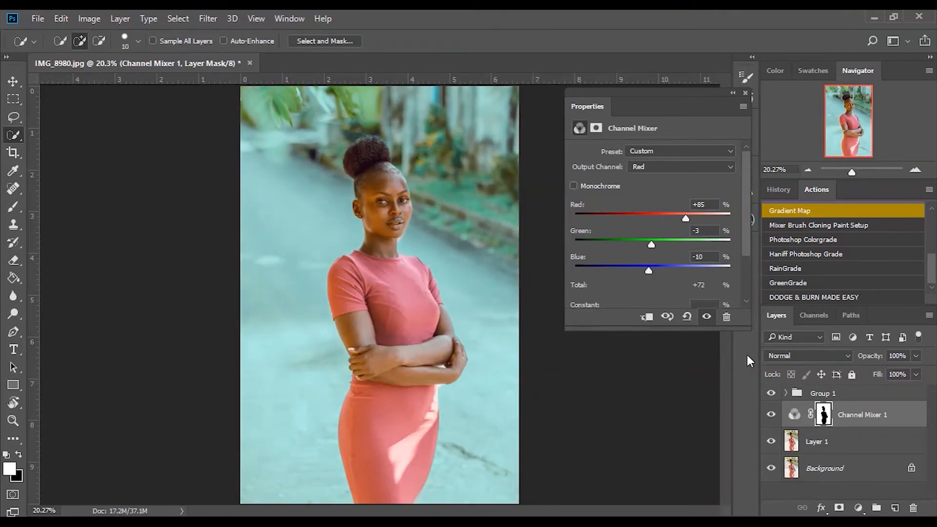
click(916, 356)
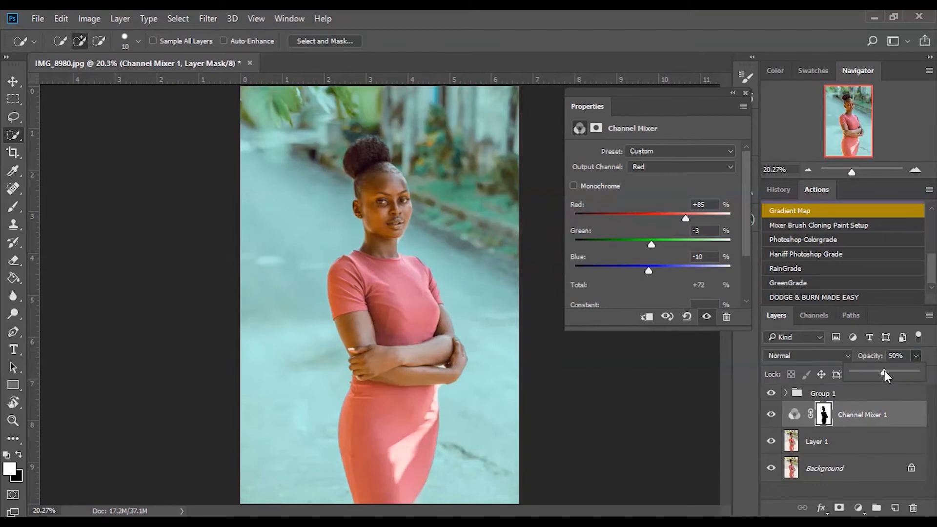
click(885, 371)
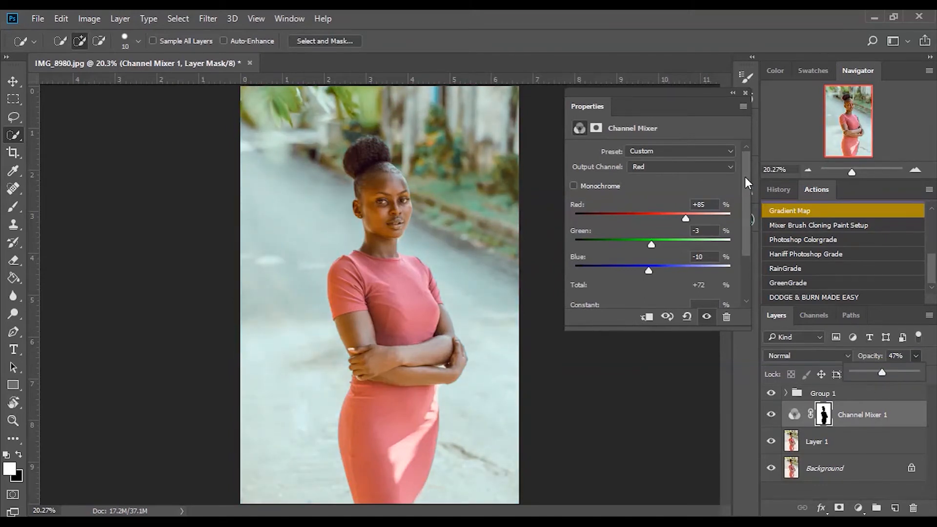
click(747, 91)
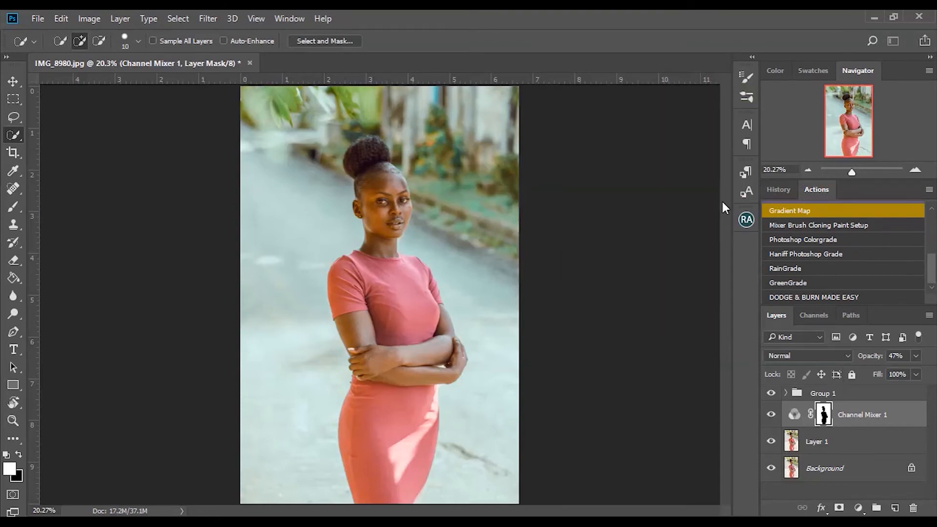